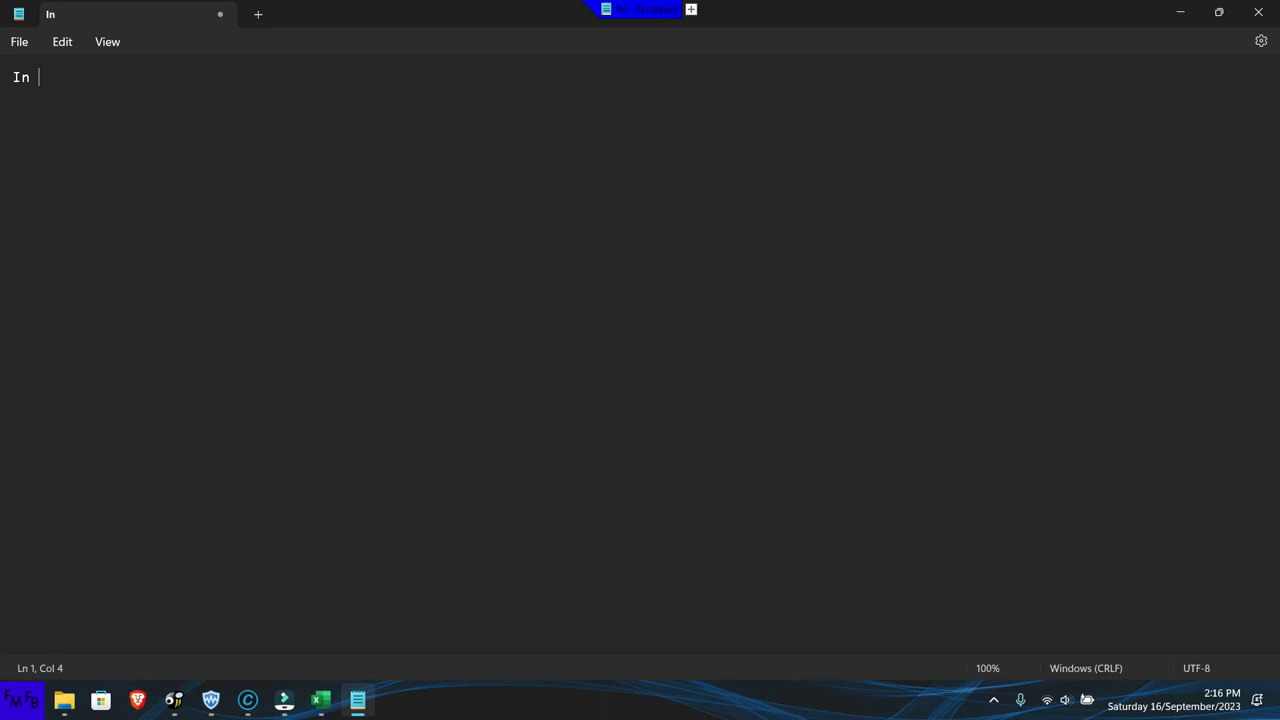
In Notepad, type the intro line in English and Spanish: 'In this video, I will show you how to create and delete a folder with VBA.'.
type("video, I will show you how to create and delete a folder with VBA.")
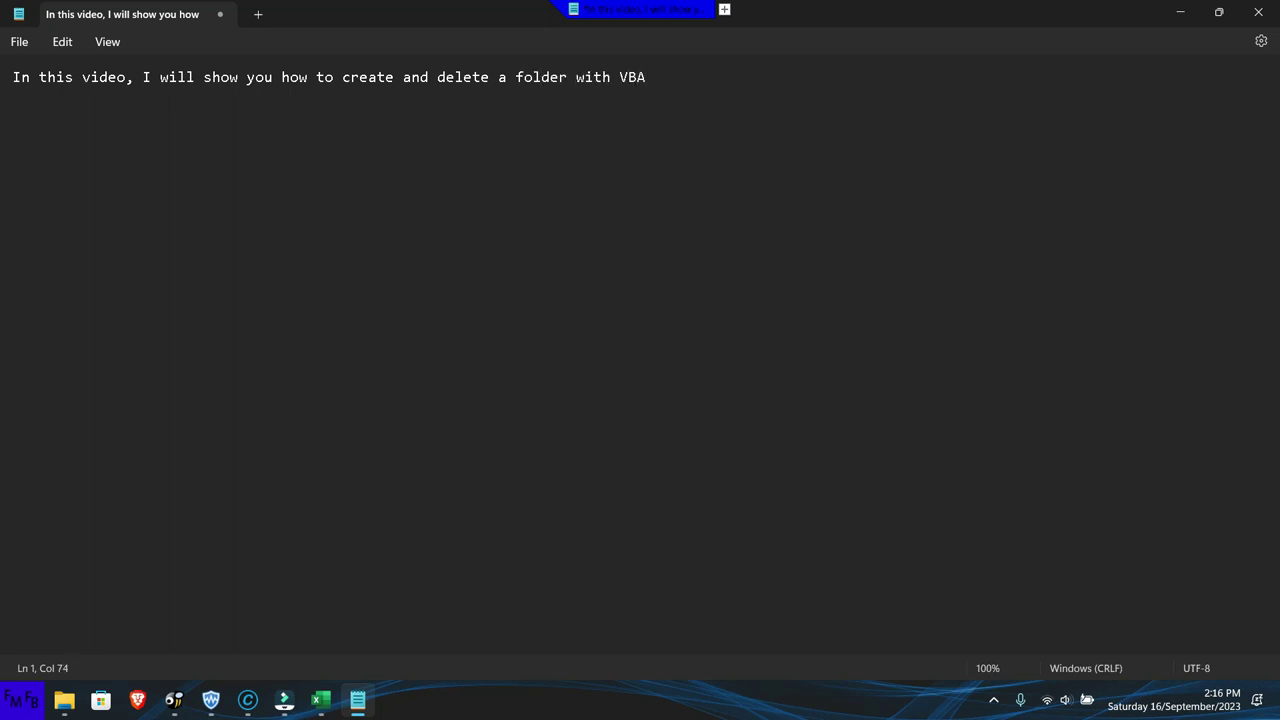
type("/En este video, yo les mostrar")
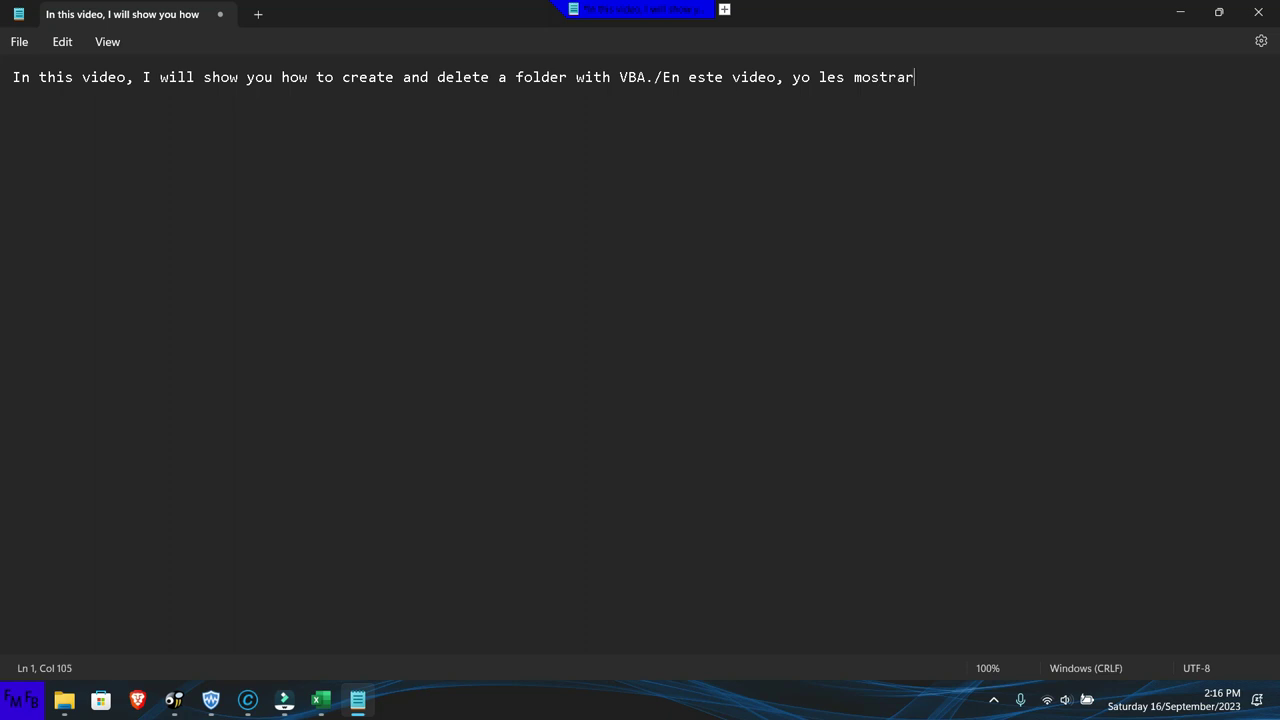
type("é como crear y borrar un folder con VBA")
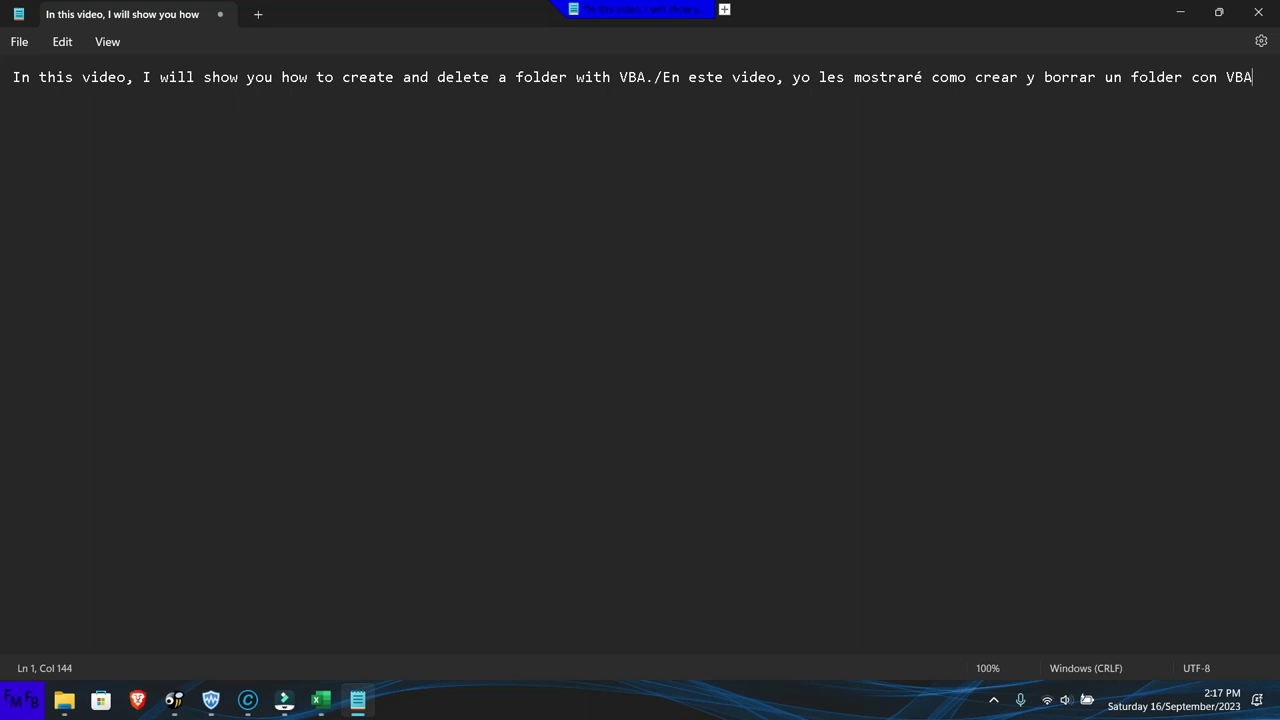
type(".")
Re-save Trial fldr.xlsm as an Excel Macro-Enabled Workbook in Trials, replacing the existing file.
key("alt+Tab")
key("alt+Tab")
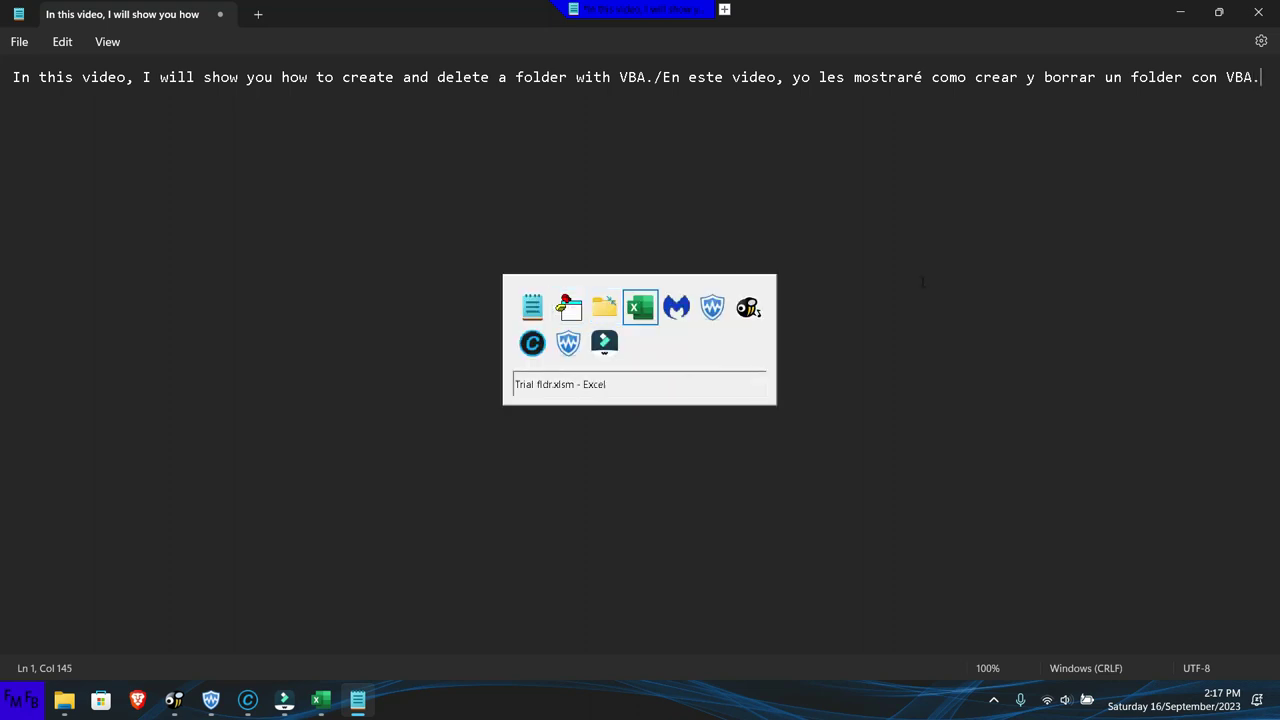
key("alt+Tab")
key("alt+Tab")
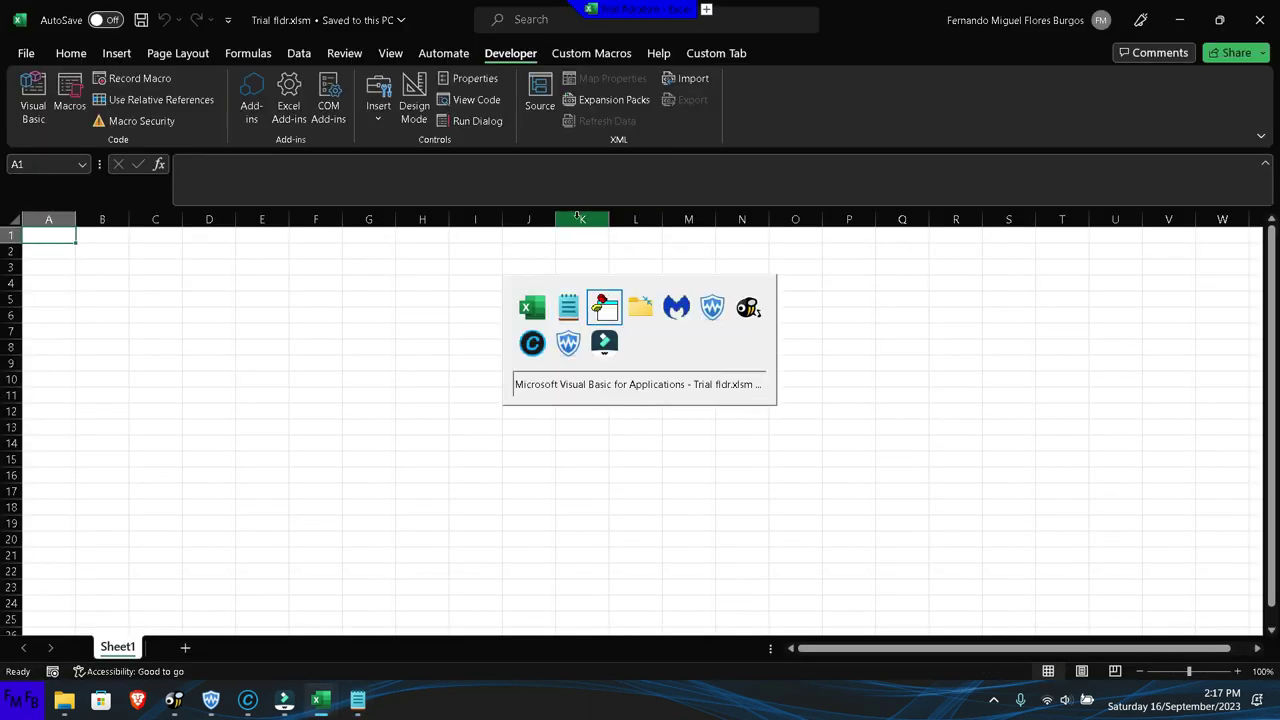
key("alt+Tab")
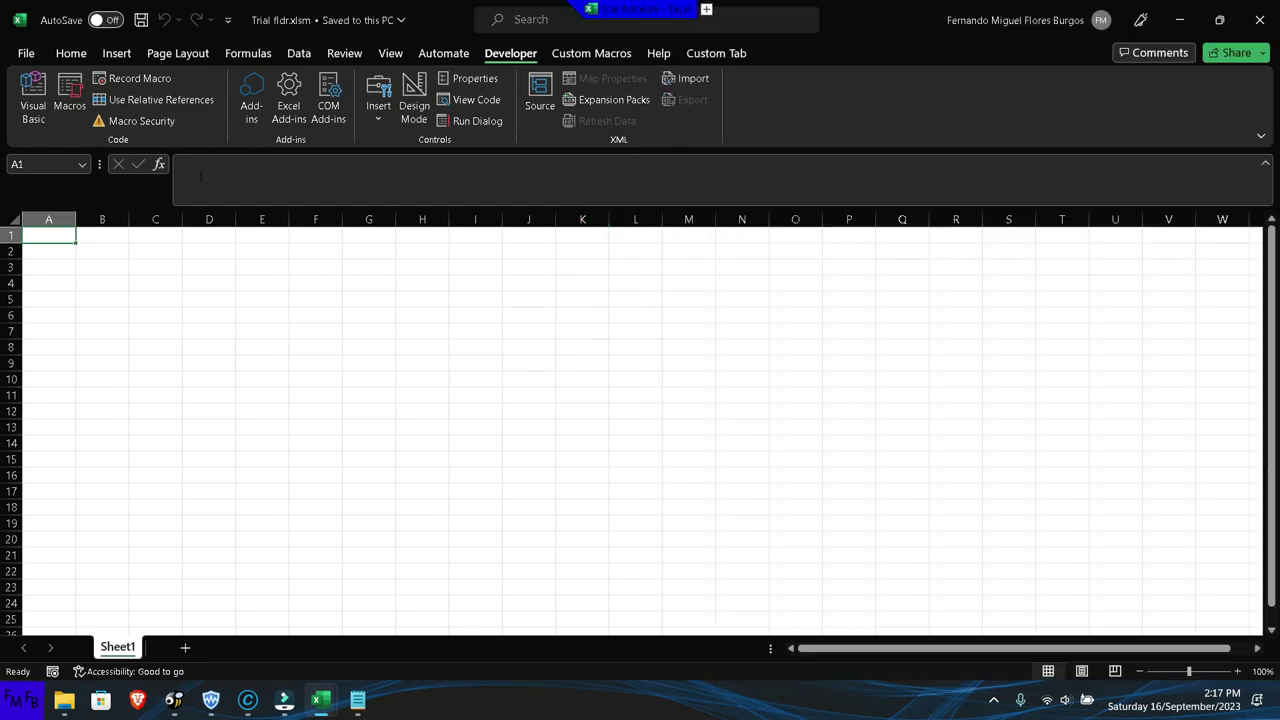
left_click(28, 54)
left_click(53, 307)
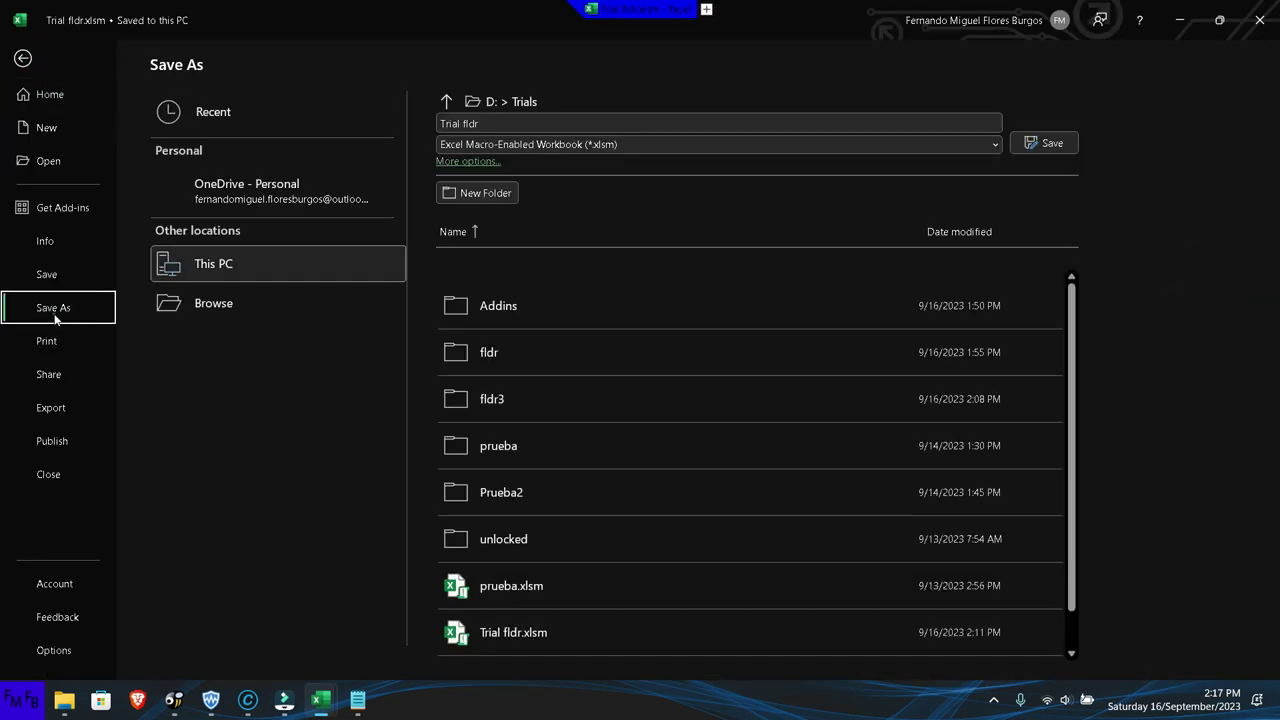
left_click(270, 346)
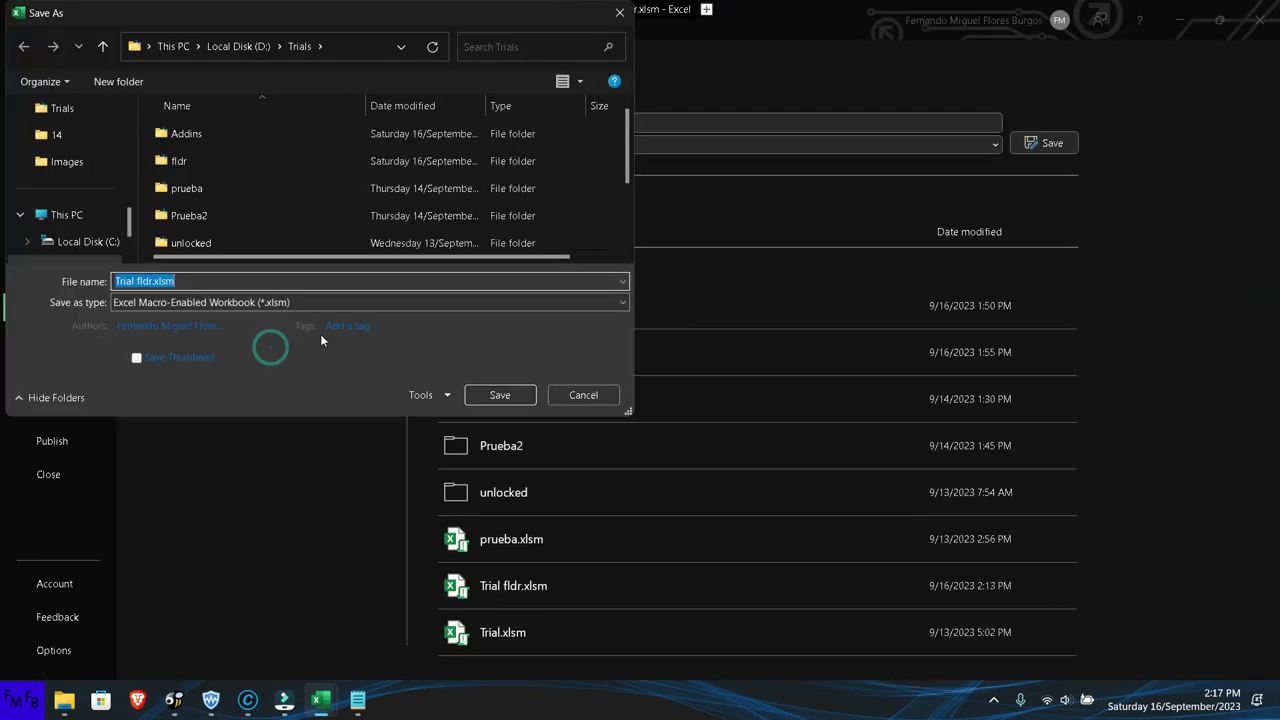
left_click(499, 395)
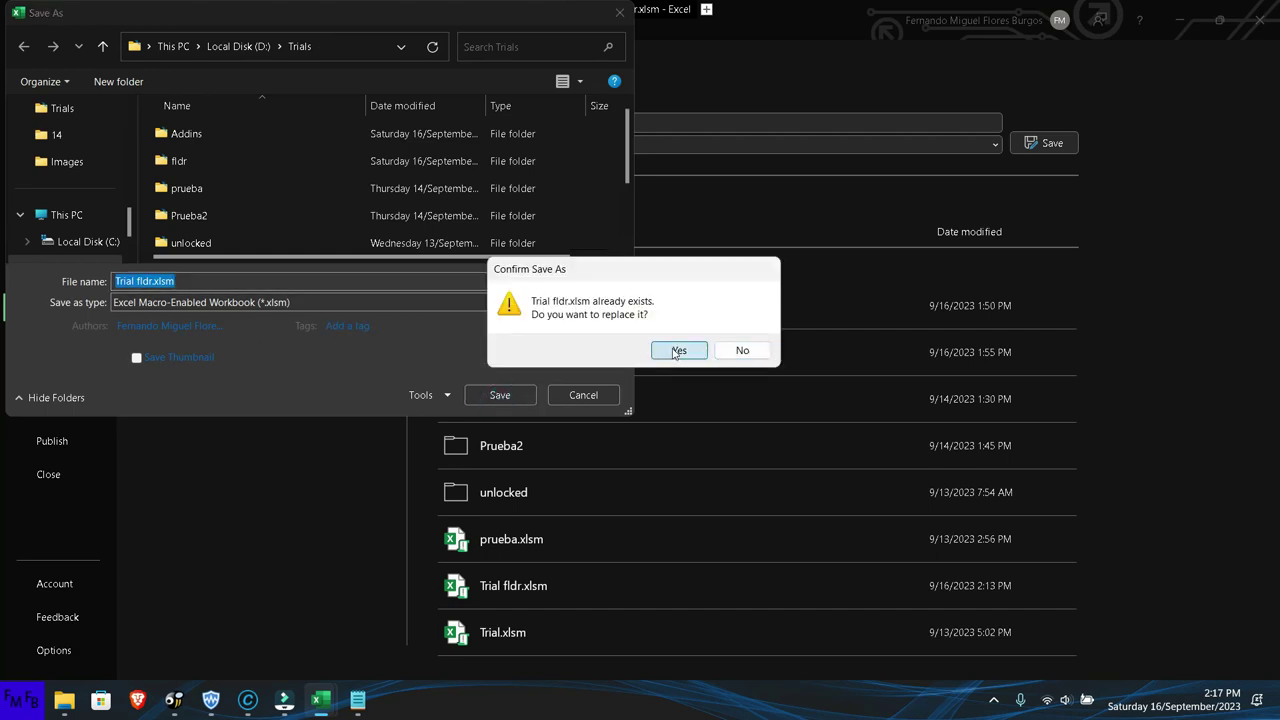
left_click(665, 352)
key("alt+Tab")
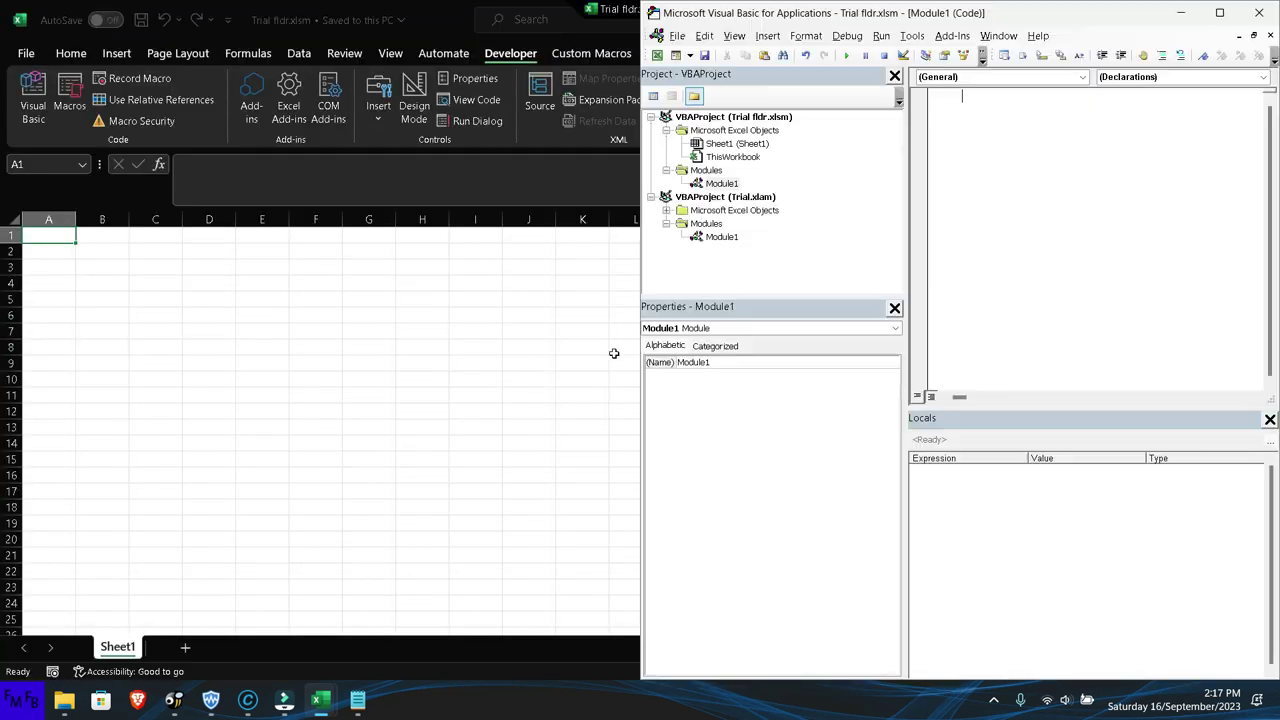
Declare Sub fldr and set rutab = ThisWorkbook.Path.
type("sub fldr")
key("Return")
type("rutab=thisworkbook.path")
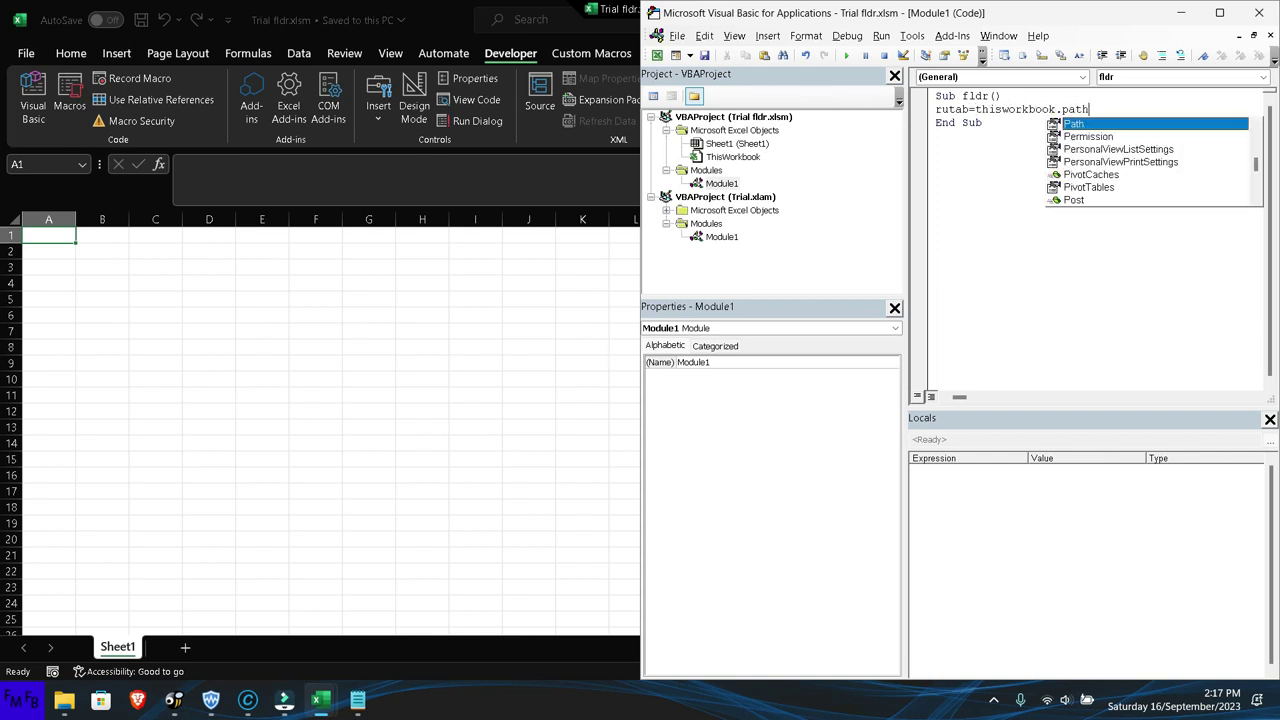
key("Return")
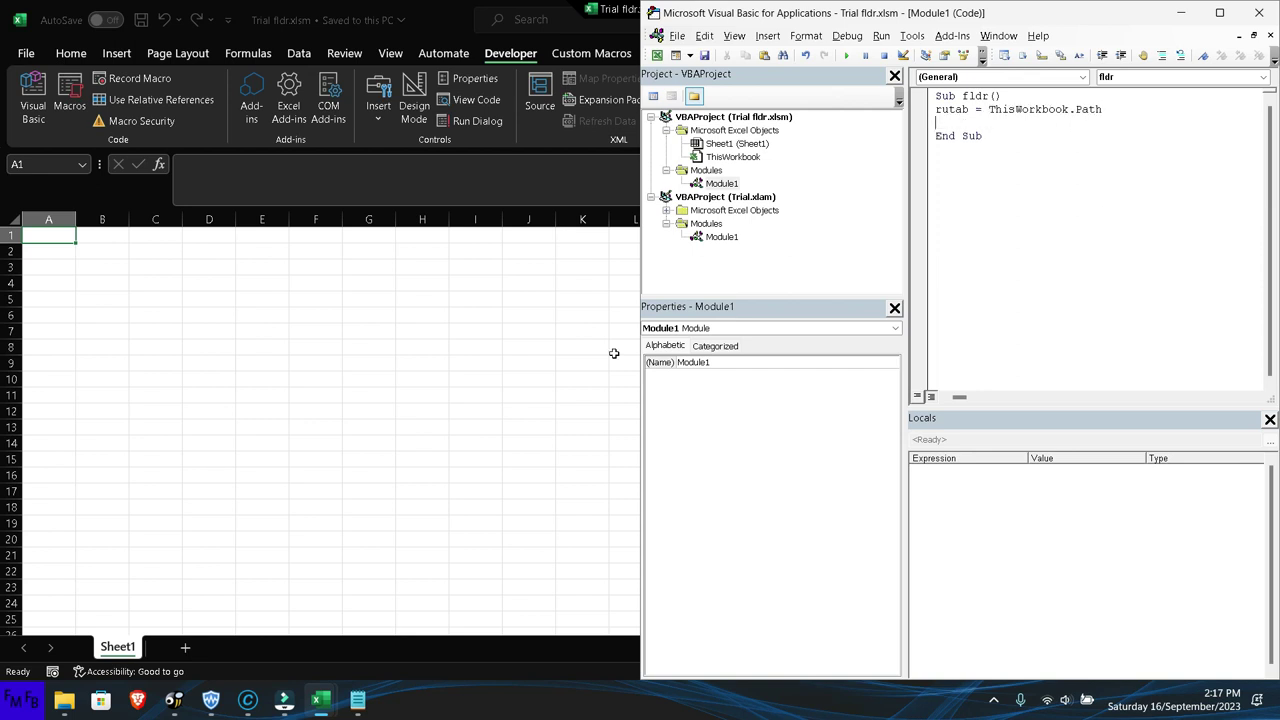
Build strfldr as the fldr3 path beside the workbook and begin pstrfldr = Dir(strfldr, vbDirectory).
type("strfldr=rutab")
key("Up")
type("& \"\"")
type("\\")
type("fldr3")
type("\\")
key("Return")
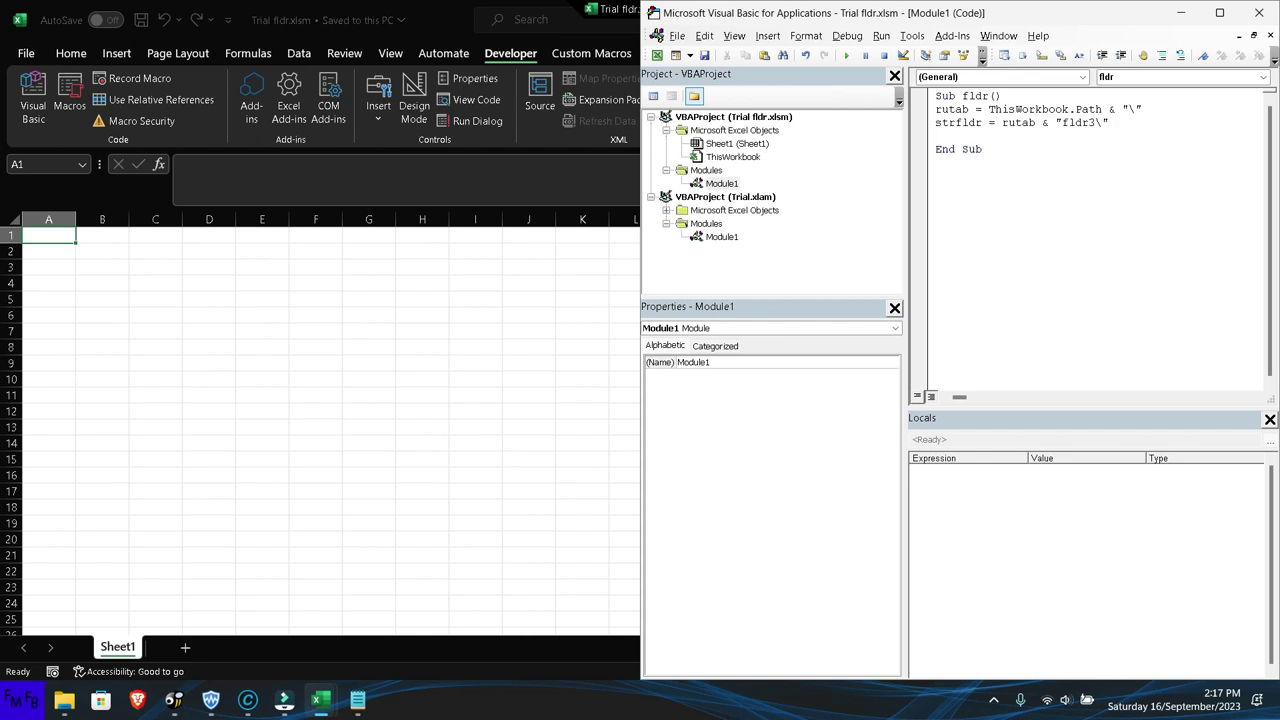
type("pstrfldr")
type("=dir()")
type("strfldr")
type(",vbd")
Complete Dir(strfldr, vbDirectory) and add the line If pstrfldr = "" Then.
key("Tab")
key("End")
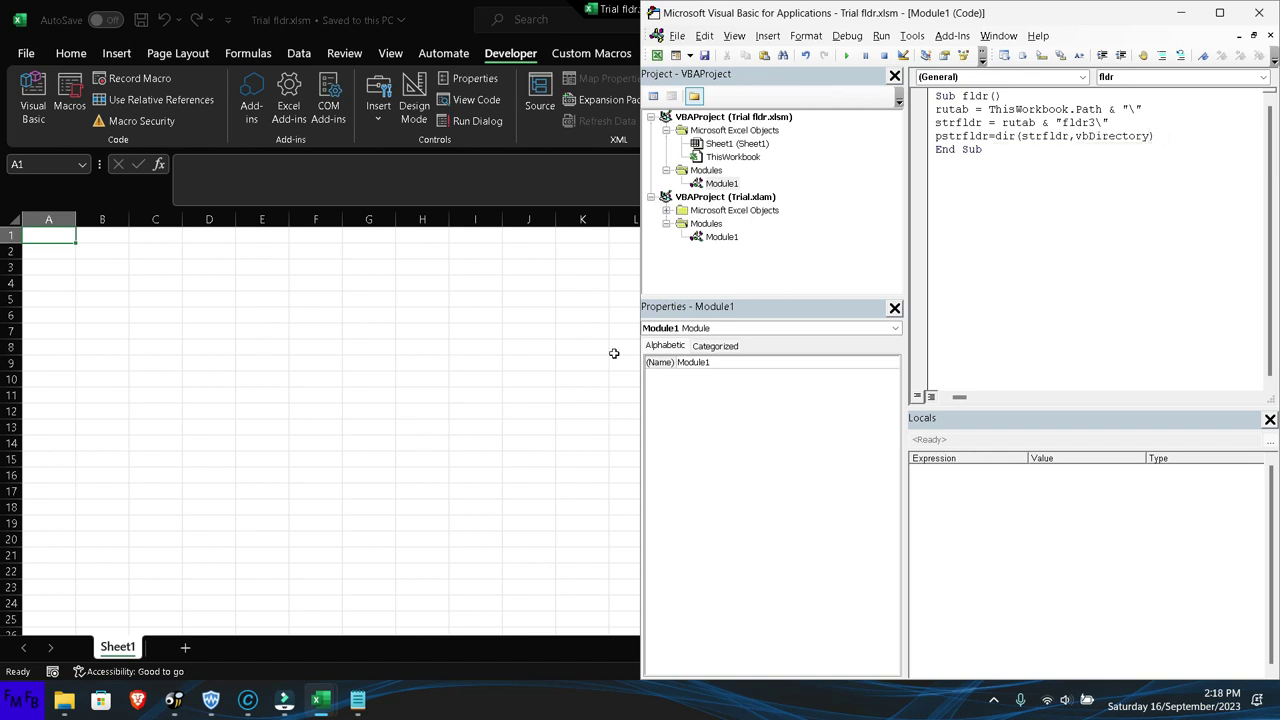
key("Return")
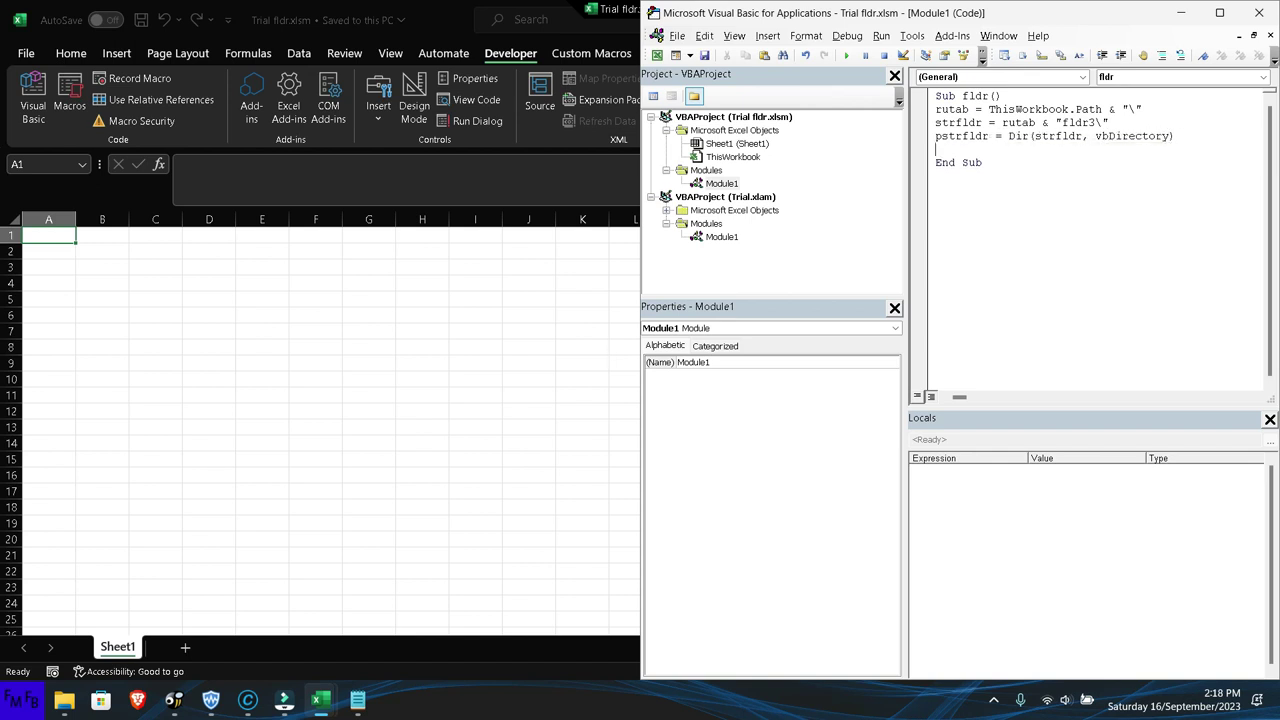
type("if pstr")
type("fldr")
type("=\"\" then")
key("Return")
key("Return")
Add Else and End If, with a 'Folder doesn't exist/Folder no existe' comment under Then.
type("else")
key("Return")
key("Return")
type("endif")
key("Up")
key("Up")
key("Up")
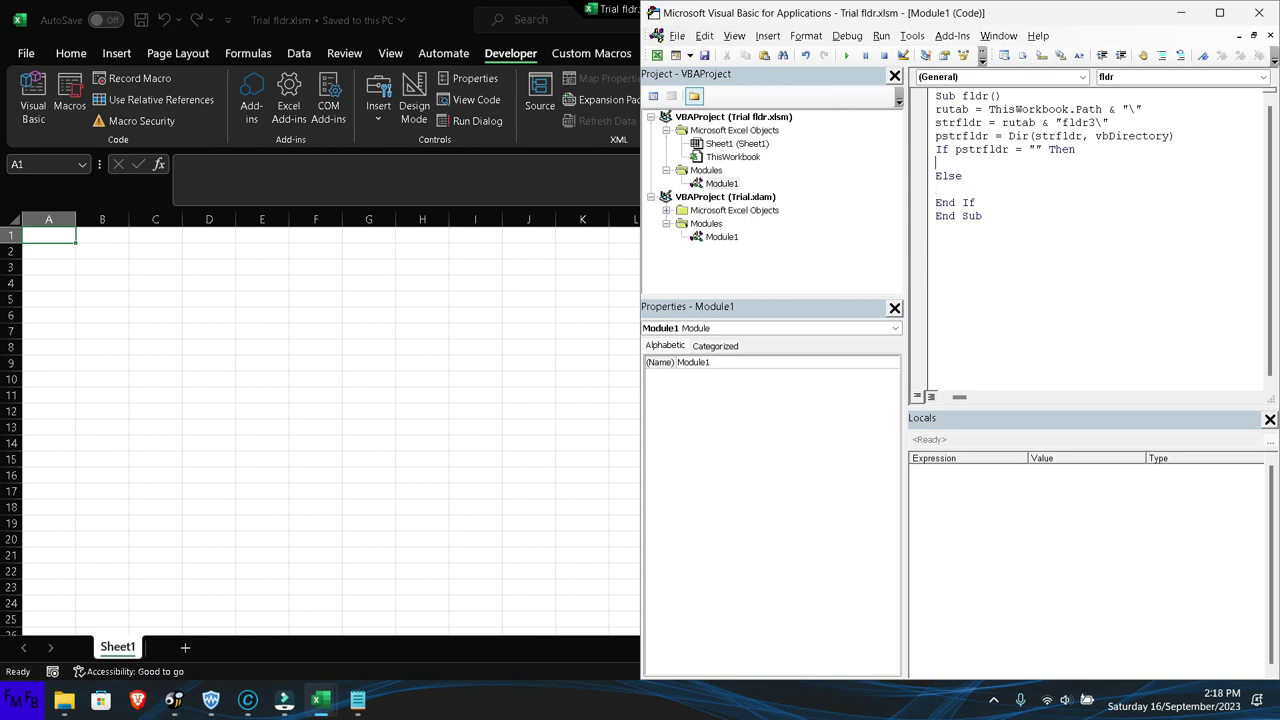
type("'Folder ")
type("doe")
type("sn't exist/")
type("Folder n oexiste")
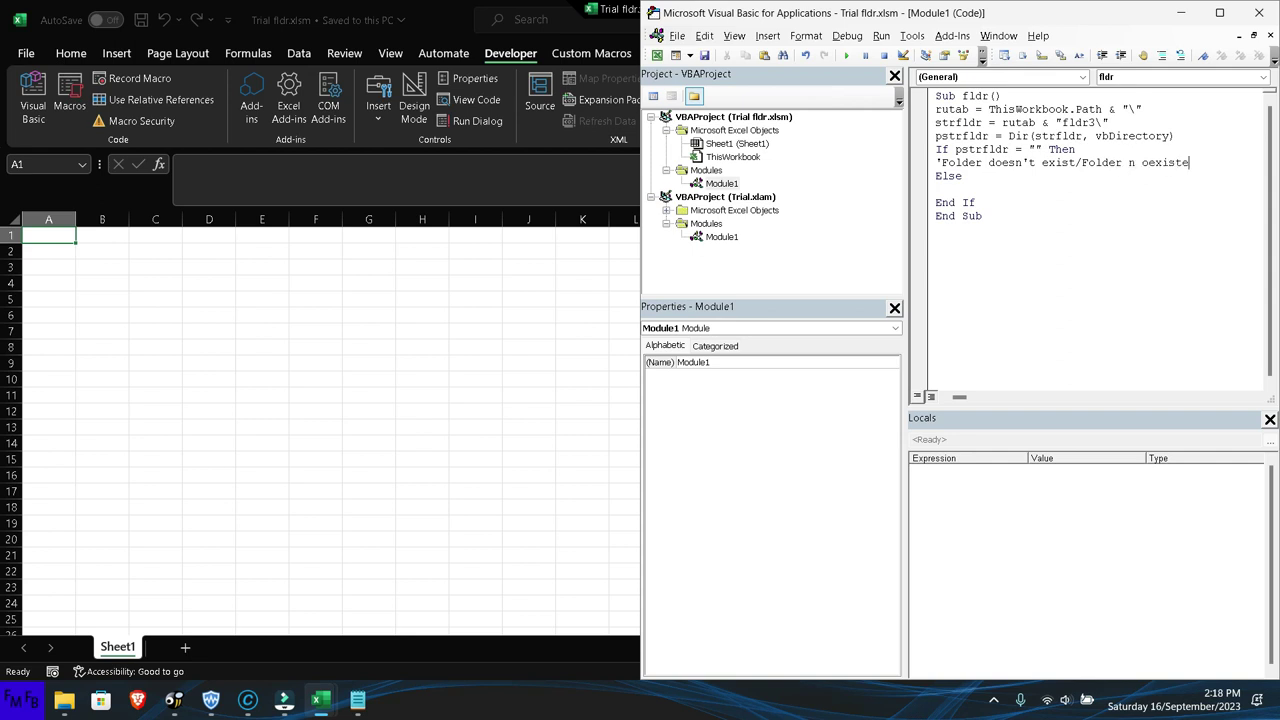
Add the comment 'Folder exists/Folder existe' in the Else branch.
key("Return")
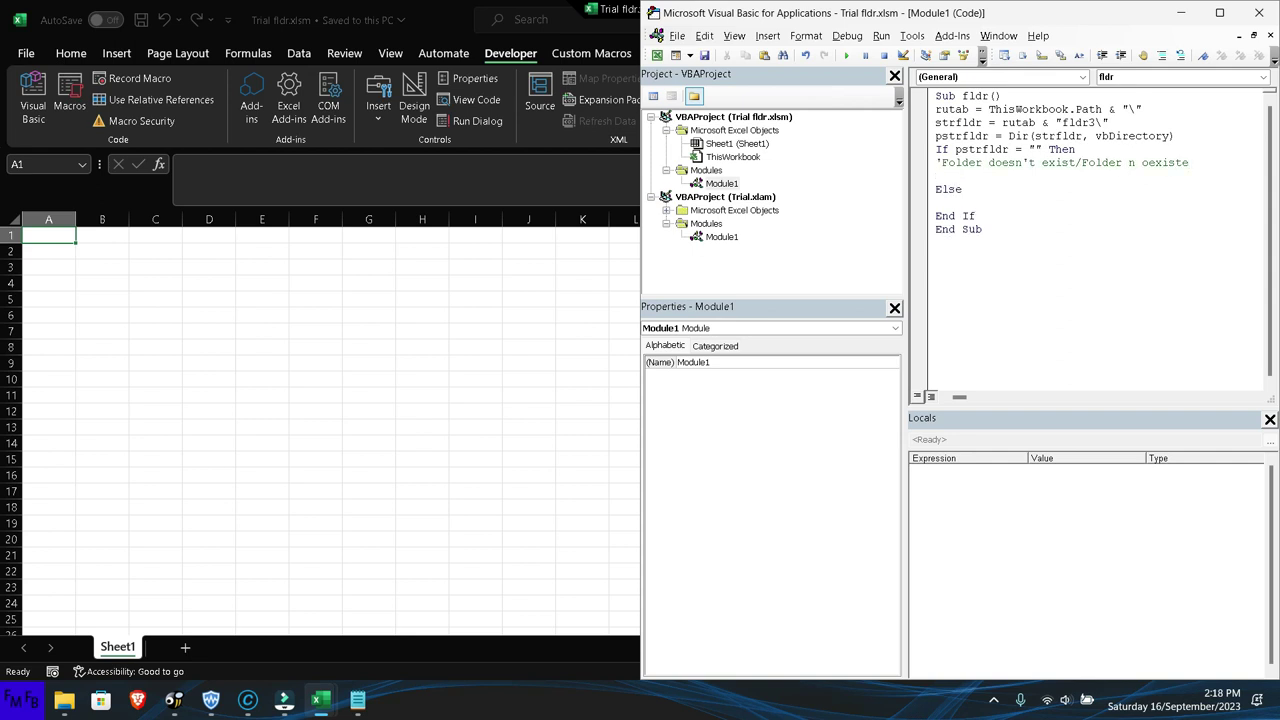
type("'Folder exists")
type("/Folde")
type("r existe")
key("Return")
Put MkDir (strfldr) in the Then branch and RmDir (strfldr) in the Else branch.
key("Up")
key("Up")
key("Up")
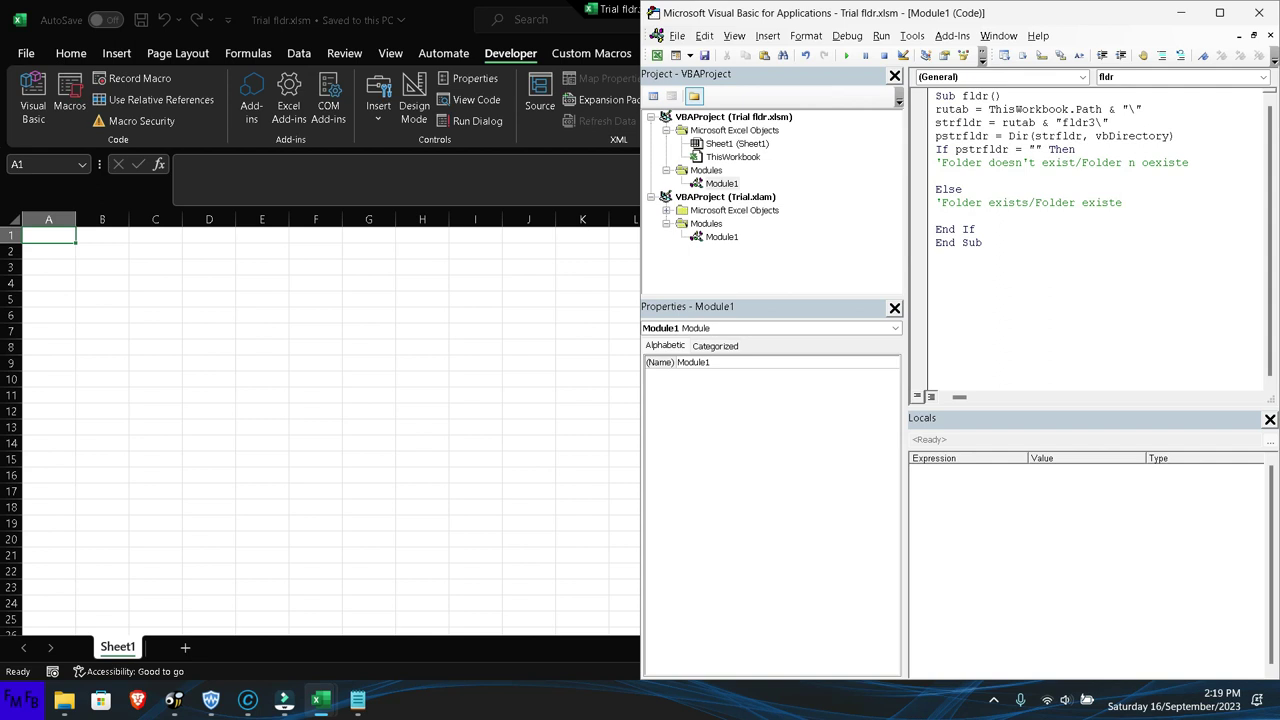
type("mkdir()")
type("strfldr")
key("Down")
key("Down")
key("Down")
type("rm")
type("dir")
type("()strfldr")
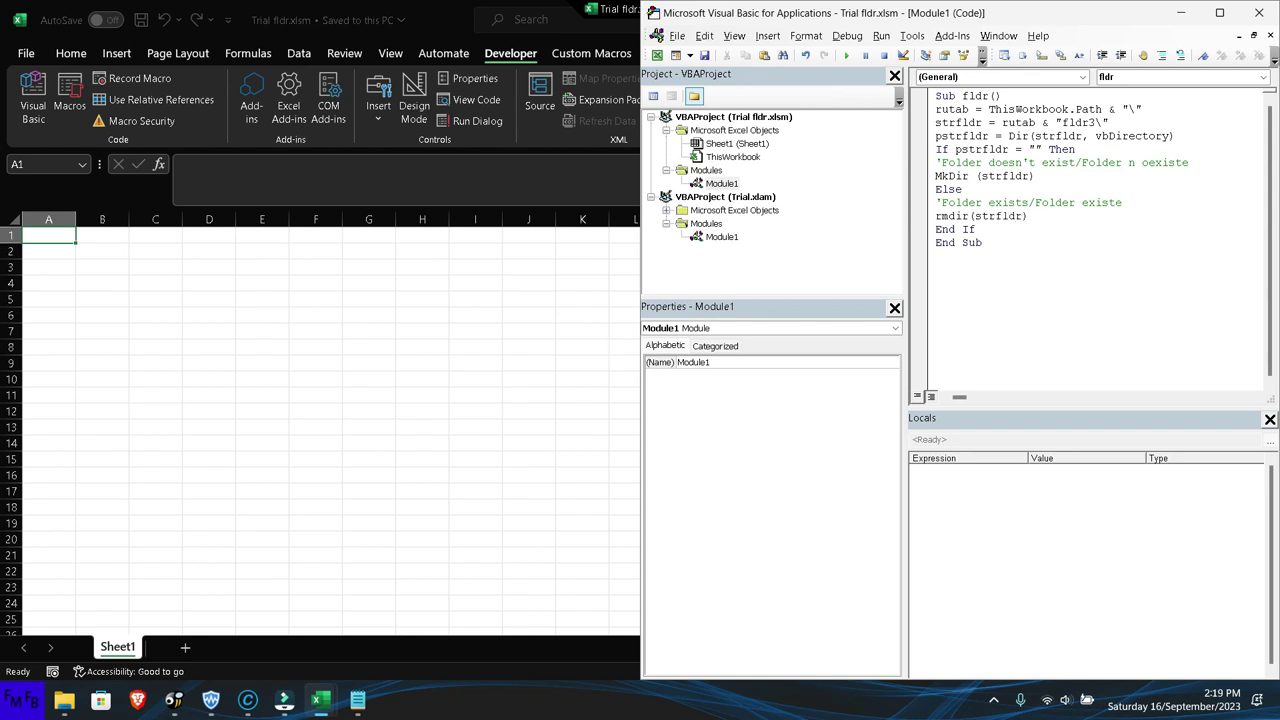
key("alt+Tab")
key("alt+Tab")
key("alt+Tab")
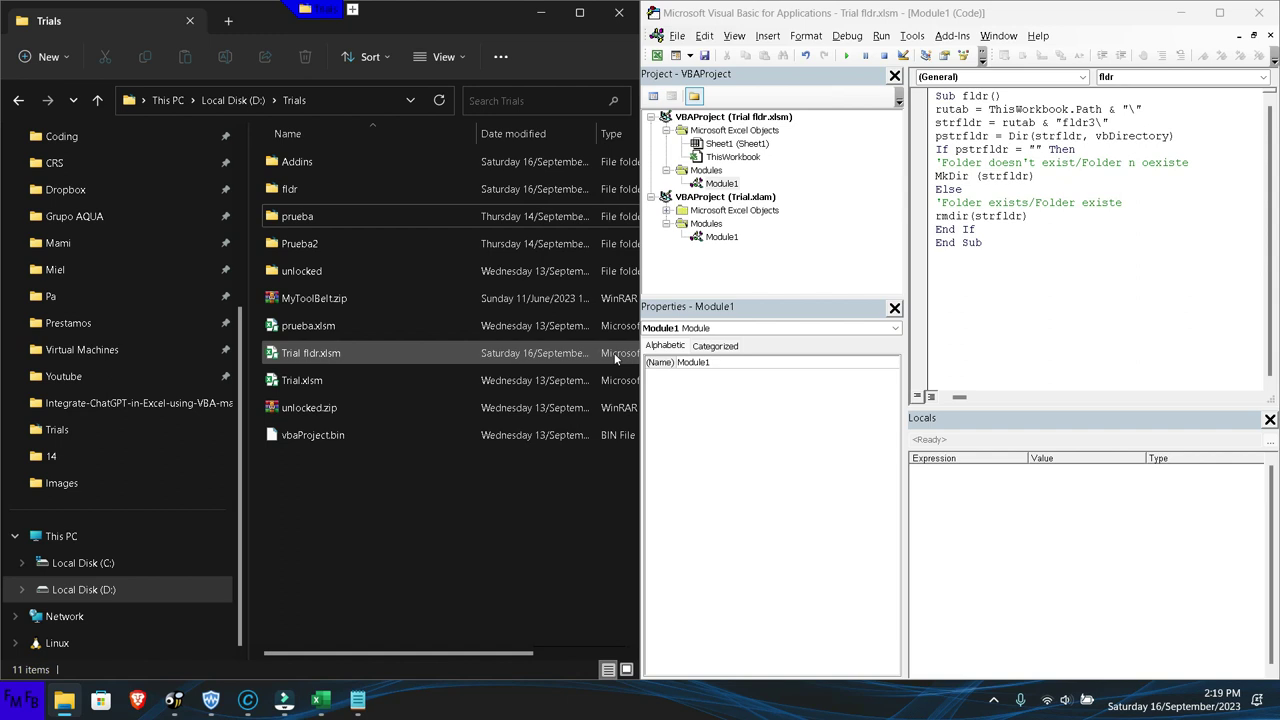
Step through the fldr macro with F8 so MkDir creates fldr3 in D:\Trials.
left_click(941, 189)
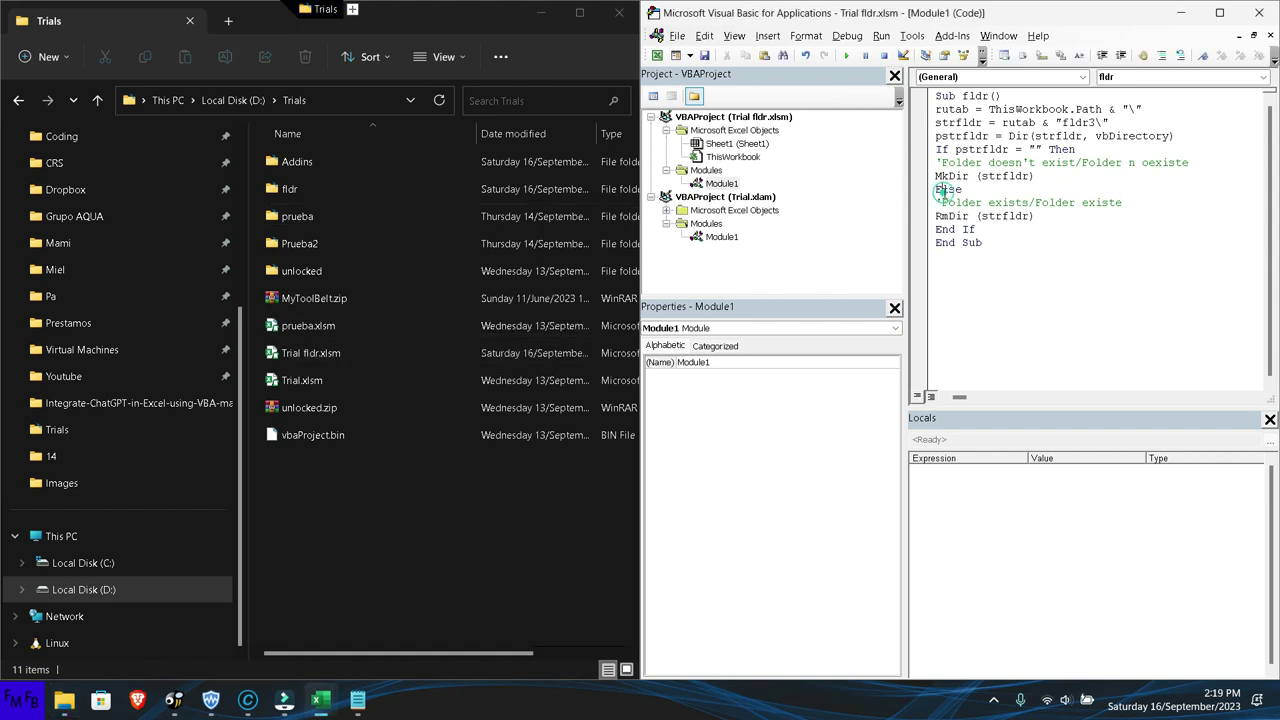
key("F8")
key("F8")
key("F8")
key("F8")
key("F8")
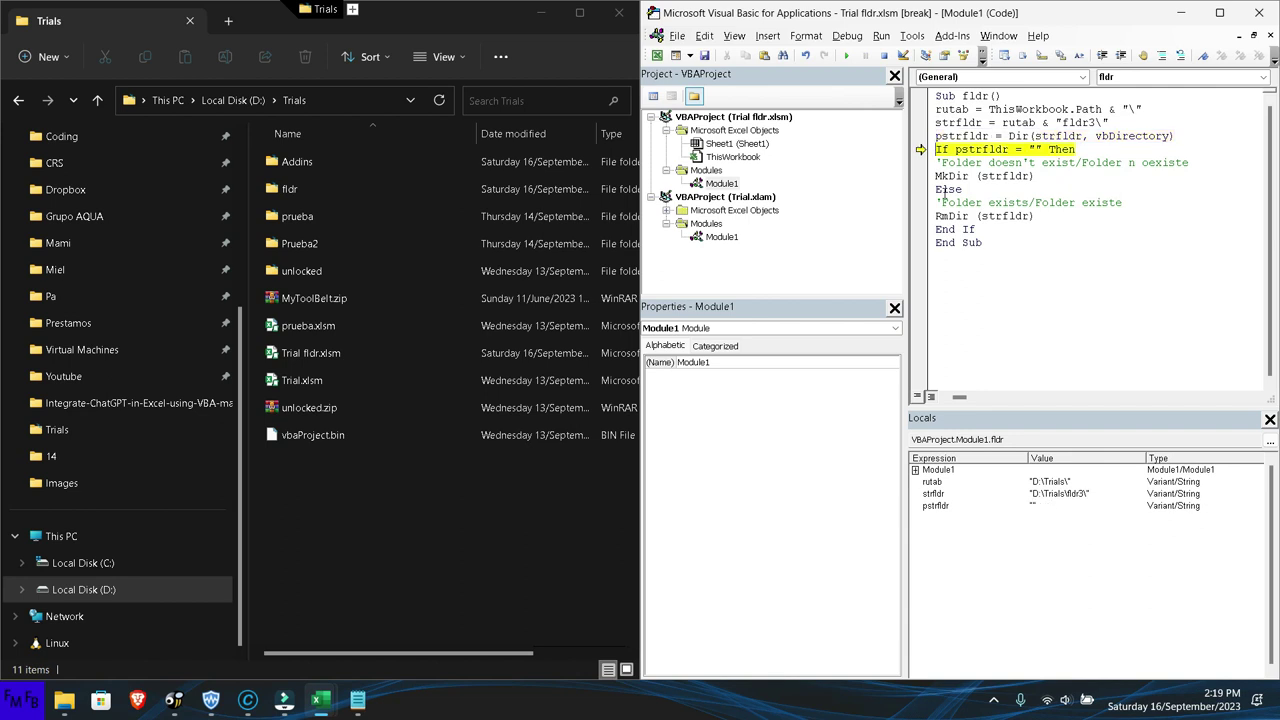
key("F8")
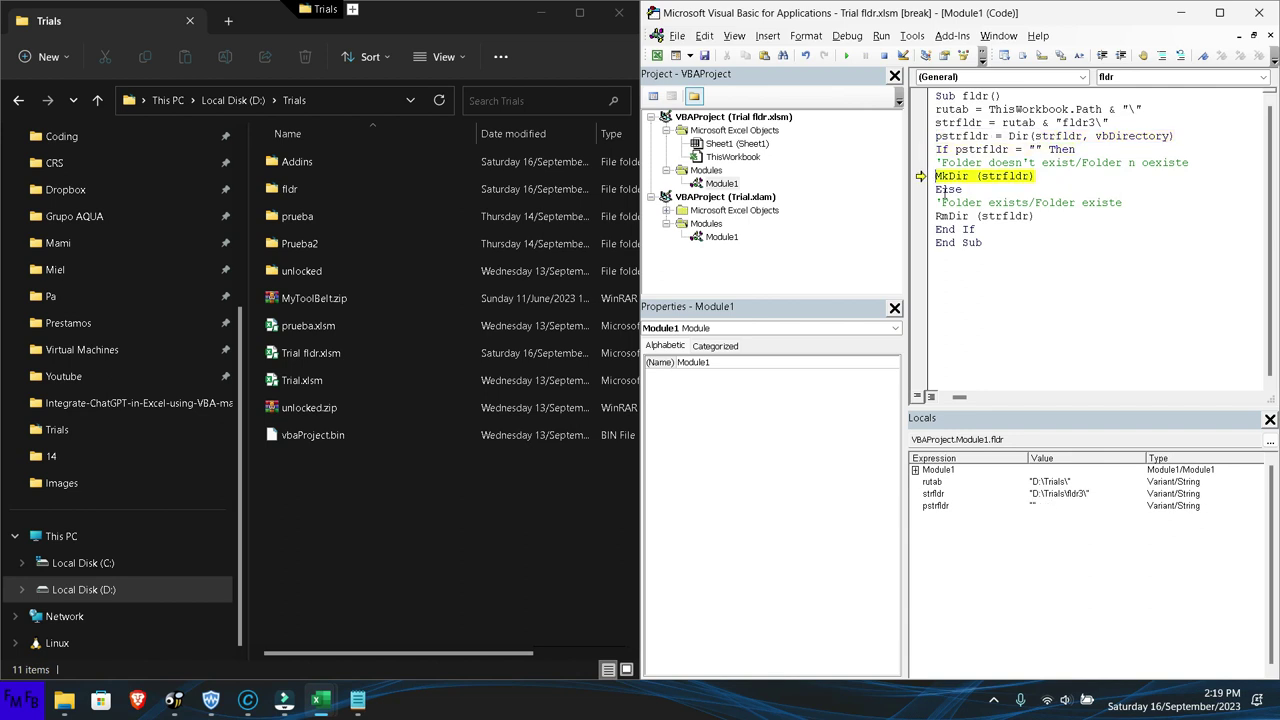
key("F8")
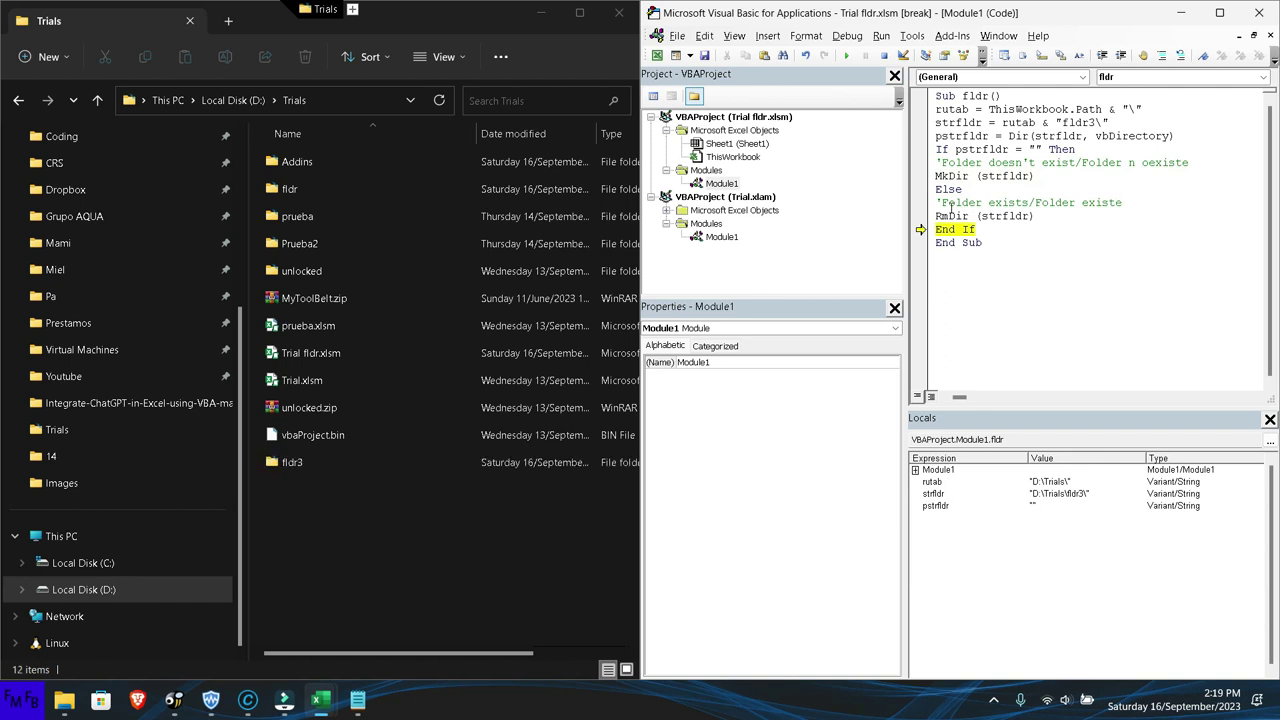
key("F8")
key("F8")
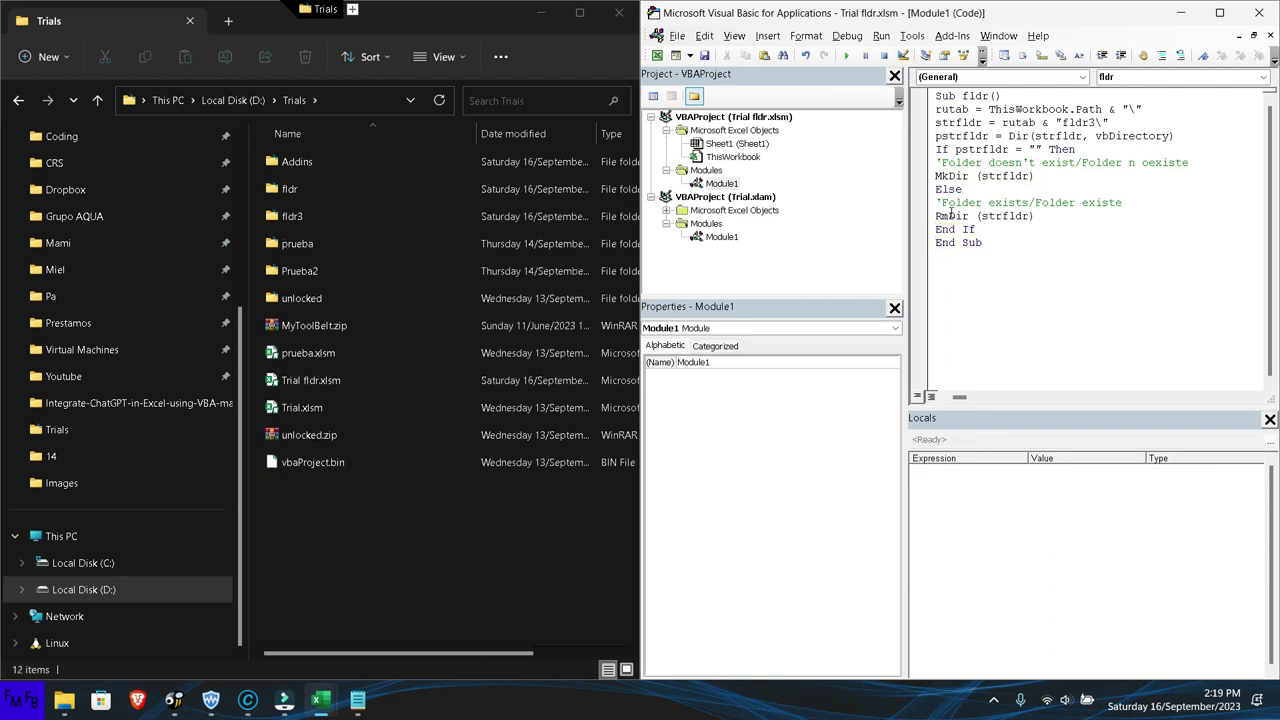
left_click(316, 215)
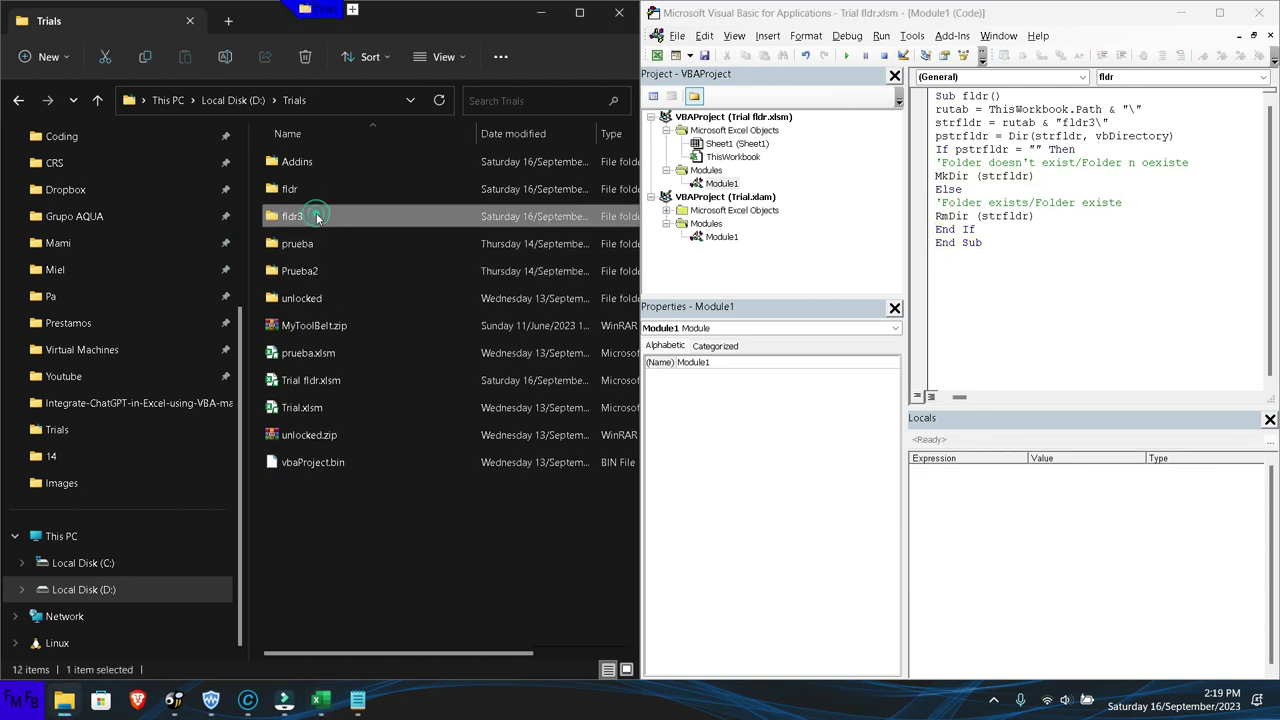
Step through fldr again with F8 so RmDir deletes the existing fldr3.
left_click(966, 188)
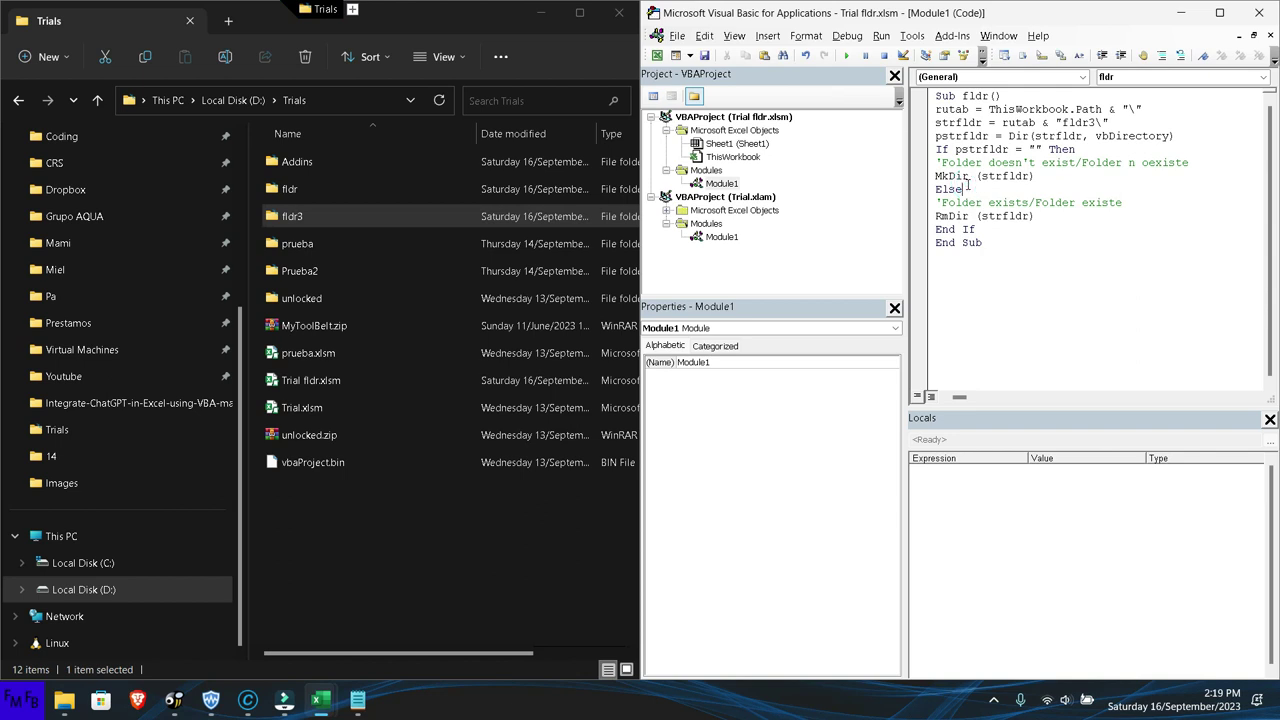
key("F8")
key("F8")
key("F8")
key("F8")
key("F8")
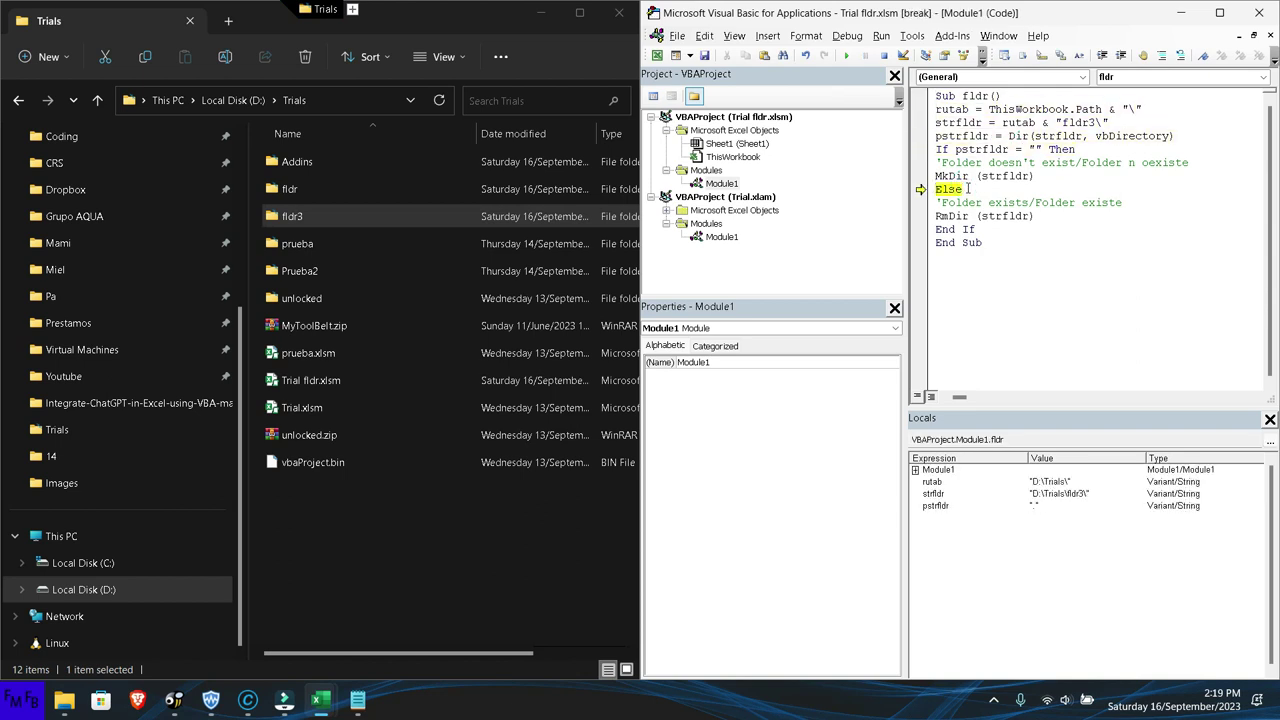
key("F8")
key("F8")
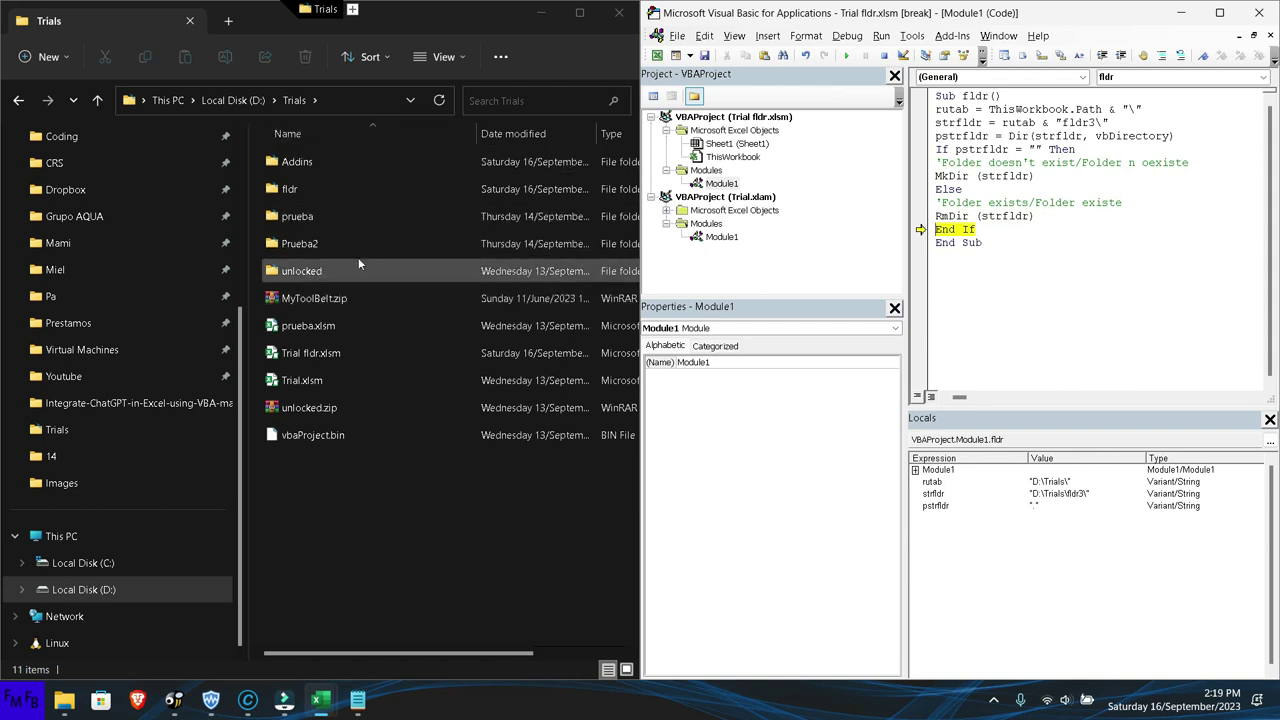
key("F8")
key("F8")
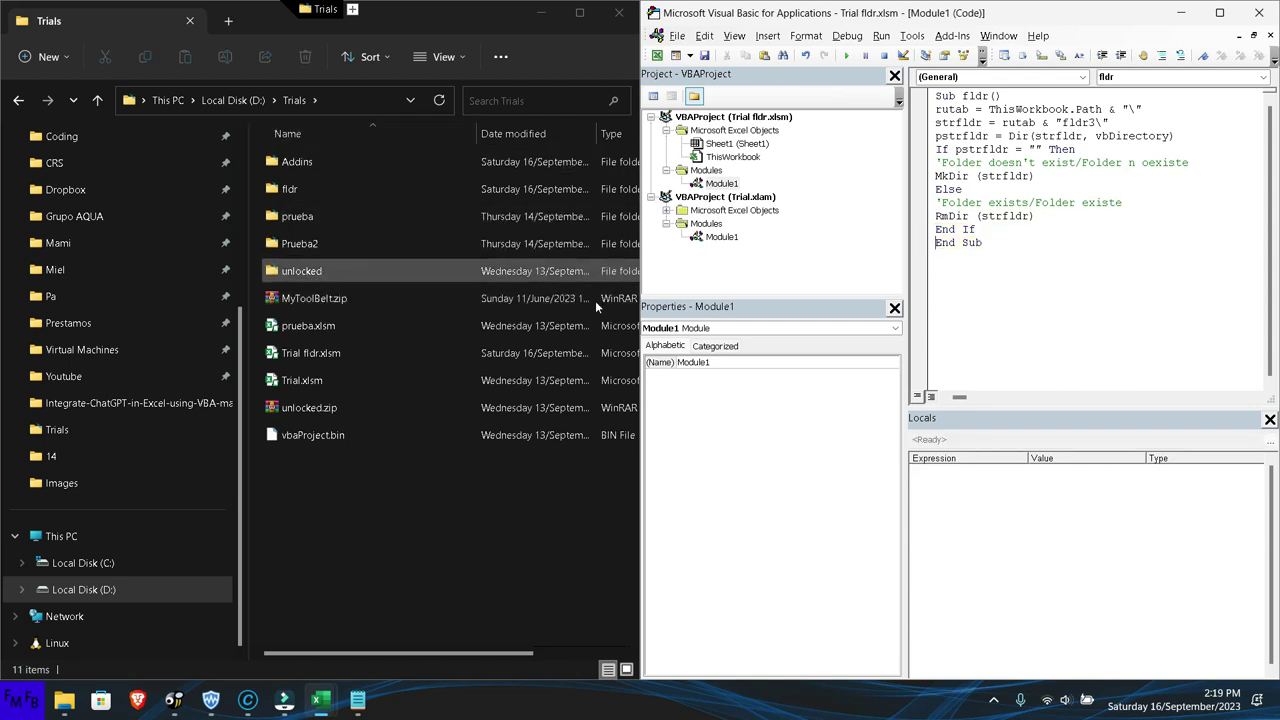